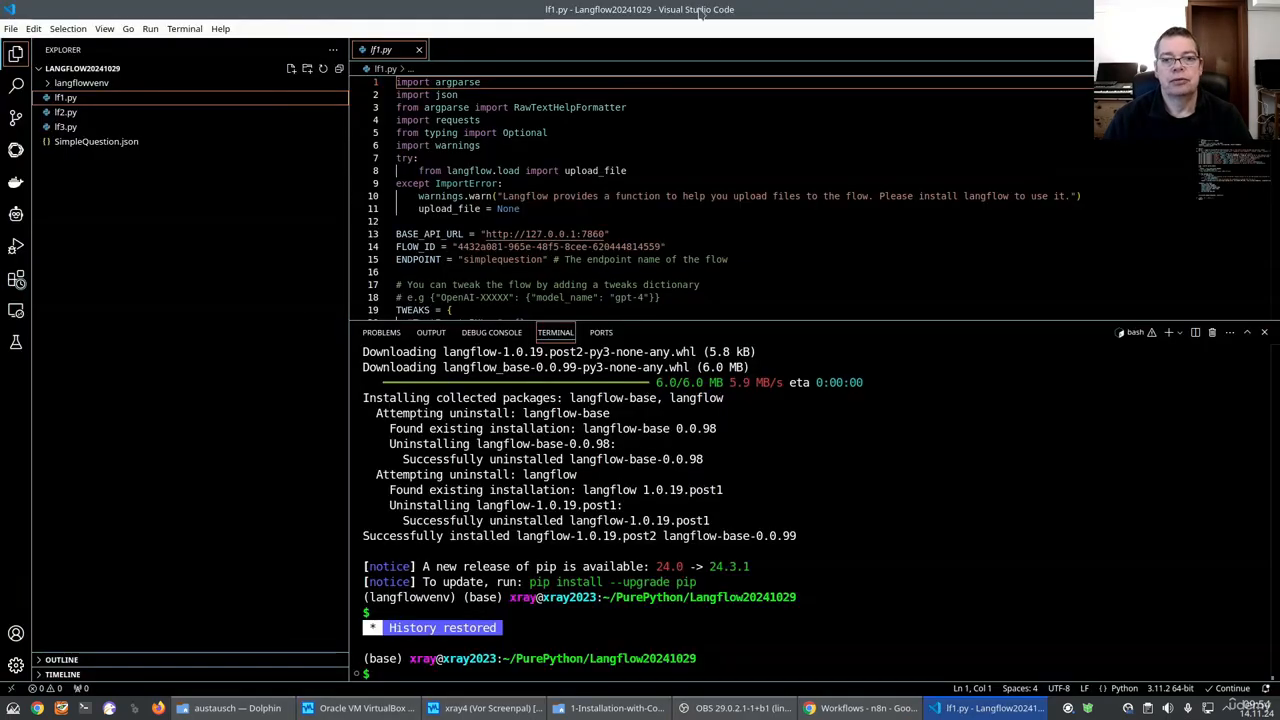
- Look through the lf1.py script, including its tweaks dictionary and argument parser
{"action": "scroll", "coordinate": [493, 190], "scroll_direction": "down", "scroll_amount": 11}
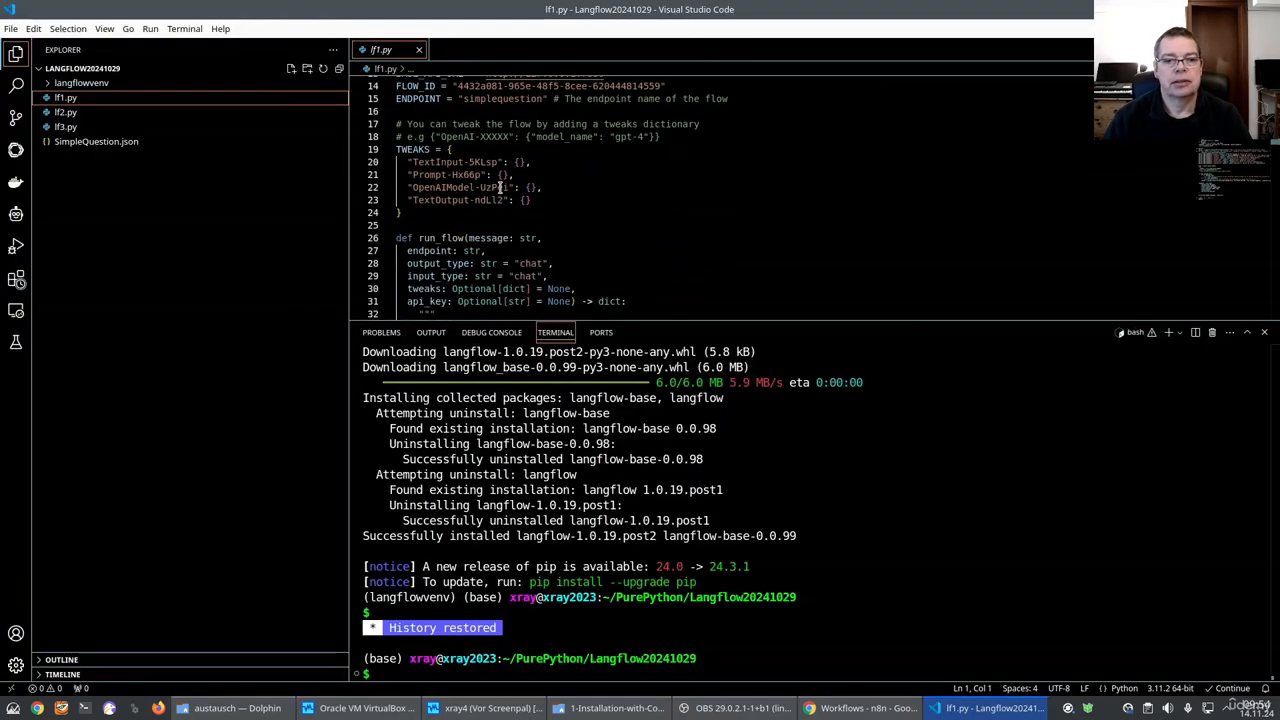
{"action": "scroll", "coordinate": [516, 212], "scroll_direction": "down", "scroll_amount": 6}
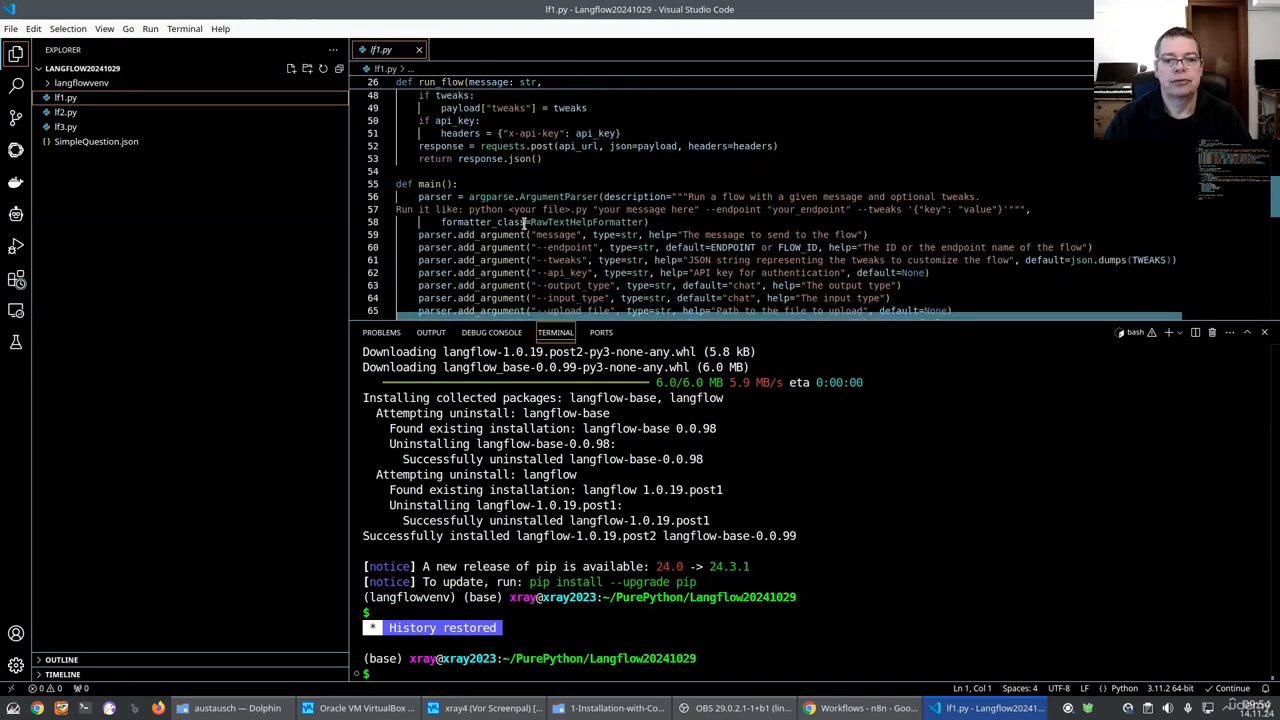
- Switch to Chrome and browse the workflow templates on the n8n website
{"action": "key", "text": "alt+Tab"}
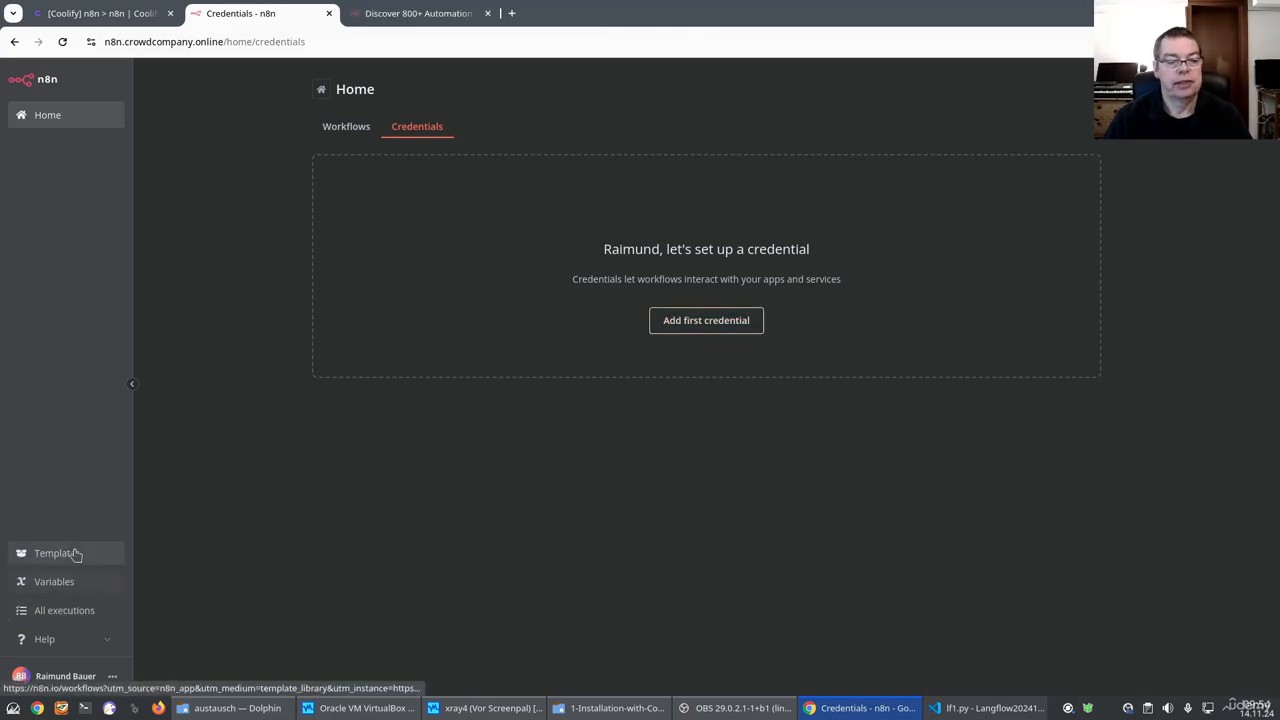
{"action": "left_click", "coordinate": [428, 14]}
{"action": "scroll", "coordinate": [555, 368], "scroll_direction": "down", "scroll_amount": 2}
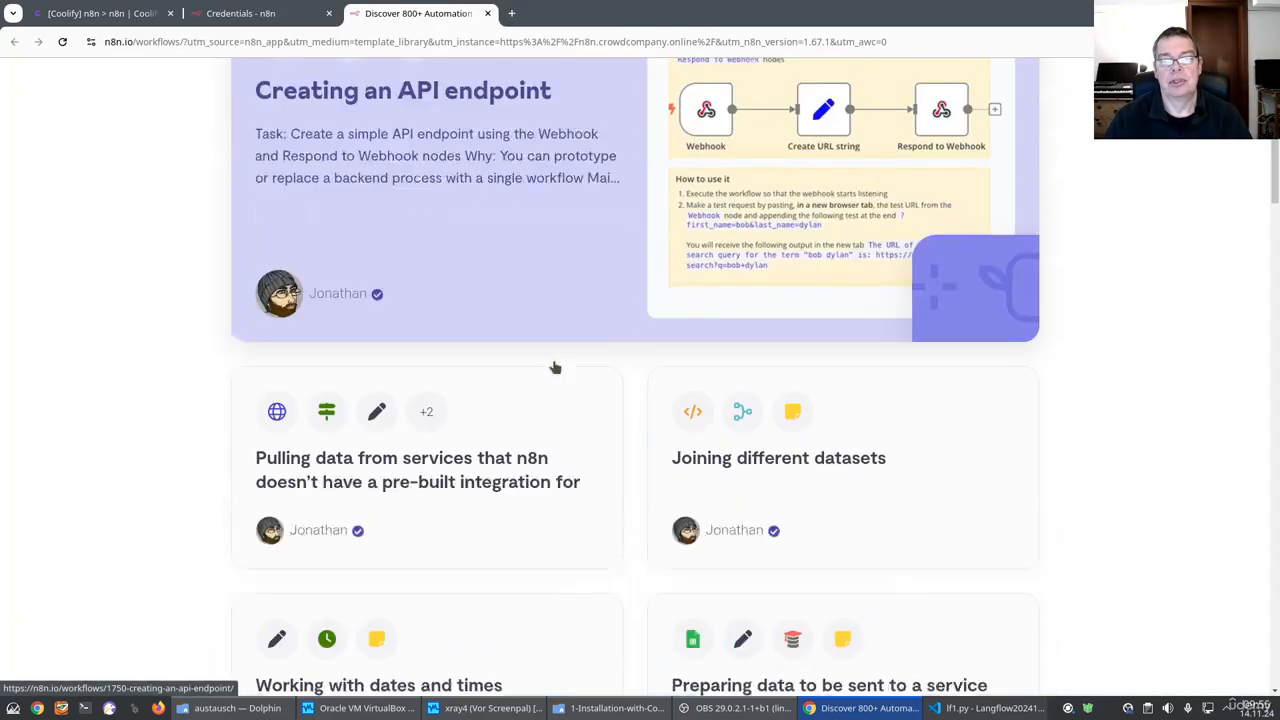
{"action": "scroll", "coordinate": [555, 368], "scroll_direction": "down", "scroll_amount": 8}
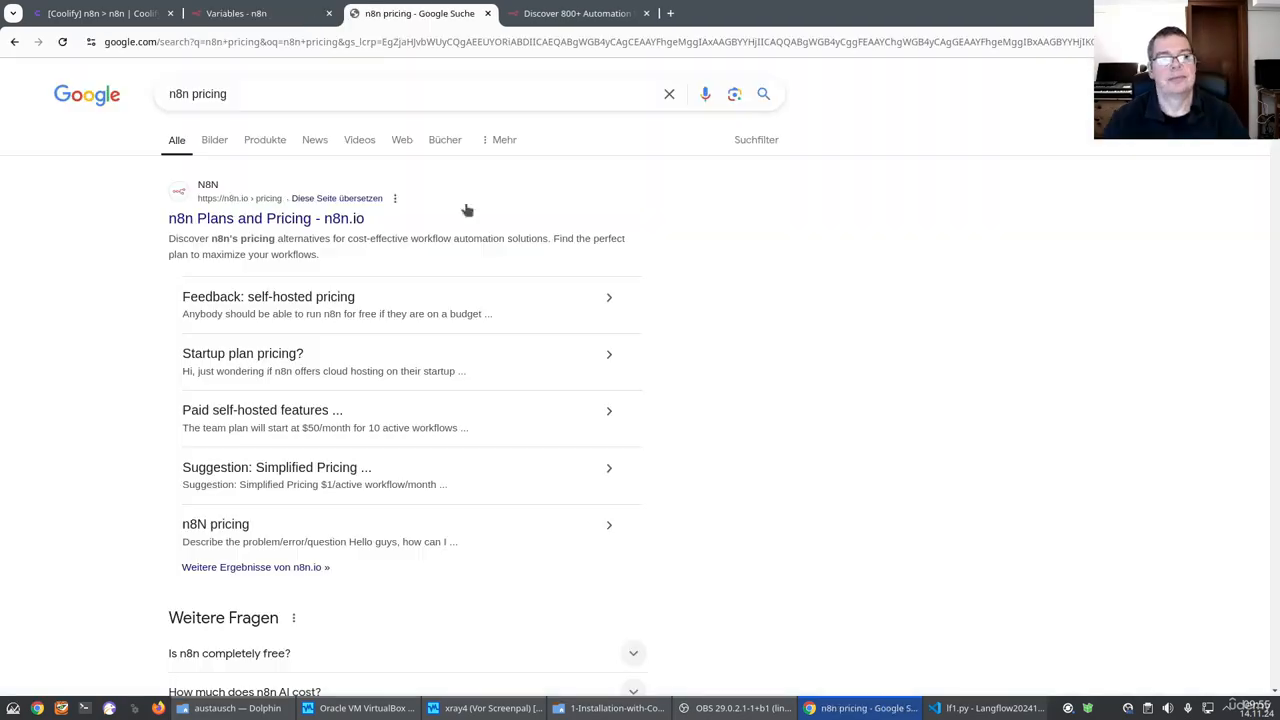
- Open the n8n Plans and Pricing page from the search results and compare the Starter, Pro and Enterprise plans
{"action": "left_click", "coordinate": [285, 220]}
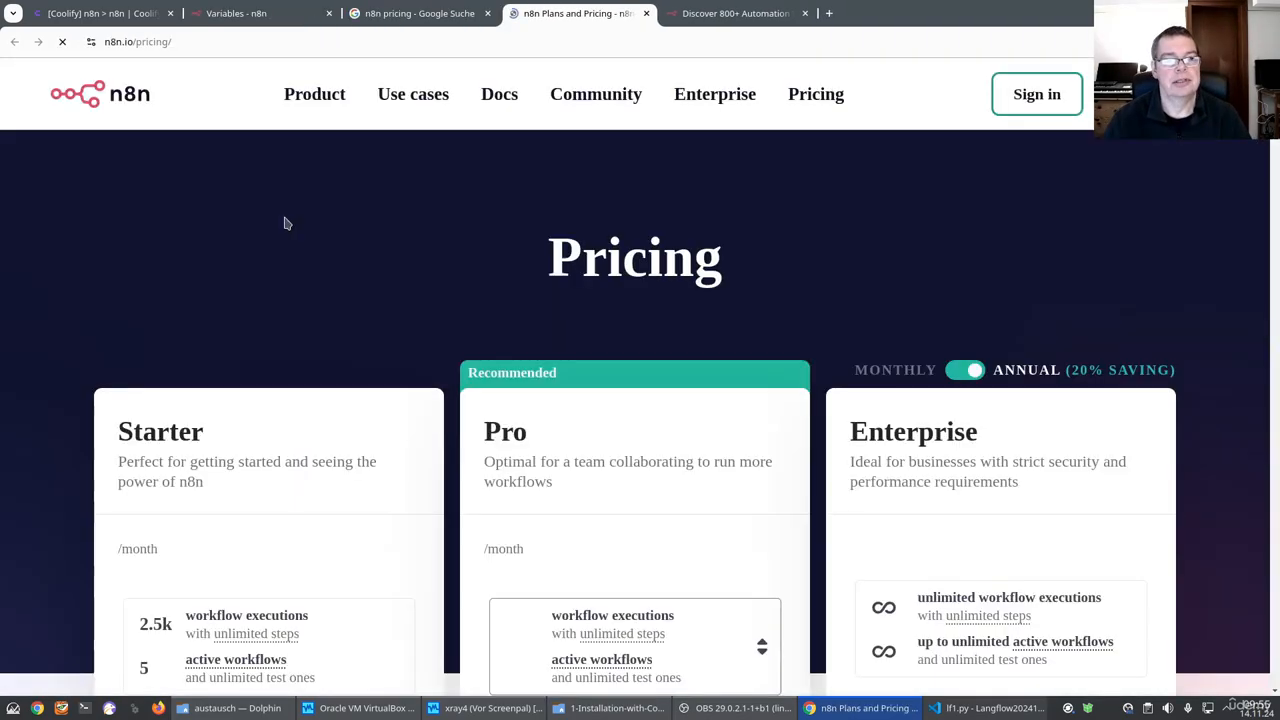
{"action": "scroll", "coordinate": [586, 343], "scroll_direction": "down", "scroll_amount": 2}
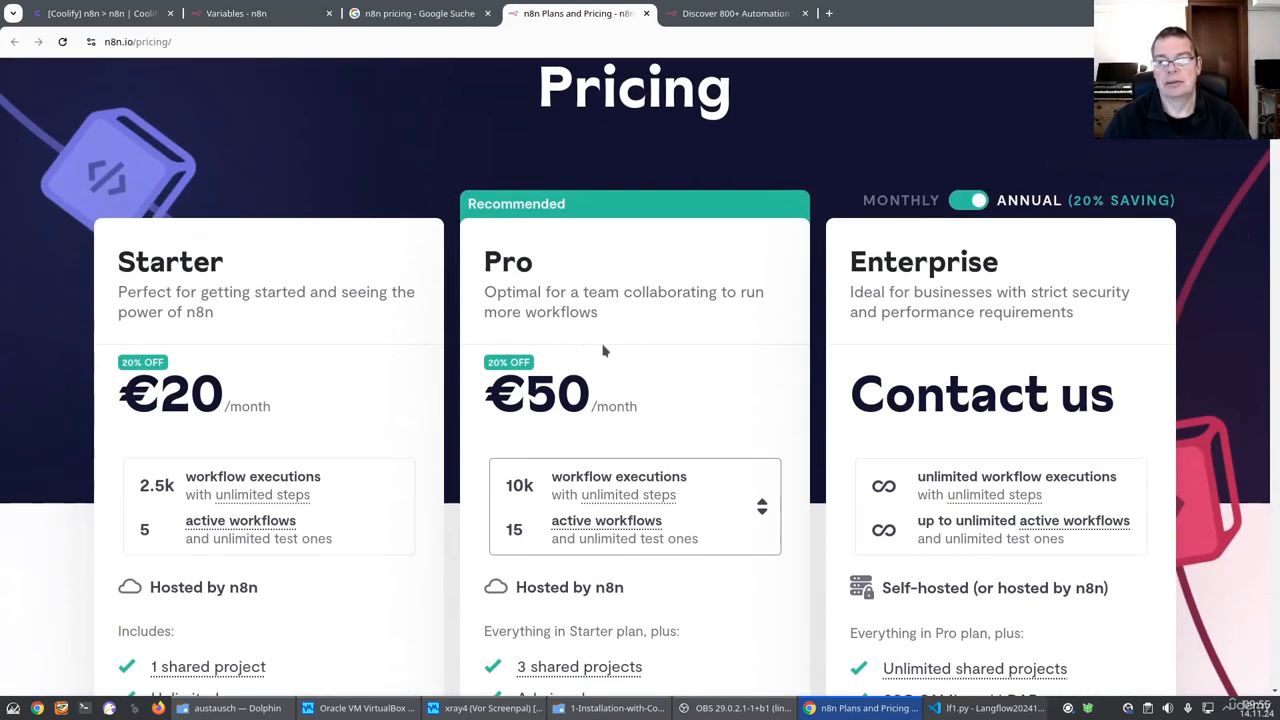
{"action": "scroll", "coordinate": [603, 350], "scroll_direction": "down", "scroll_amount": 1}
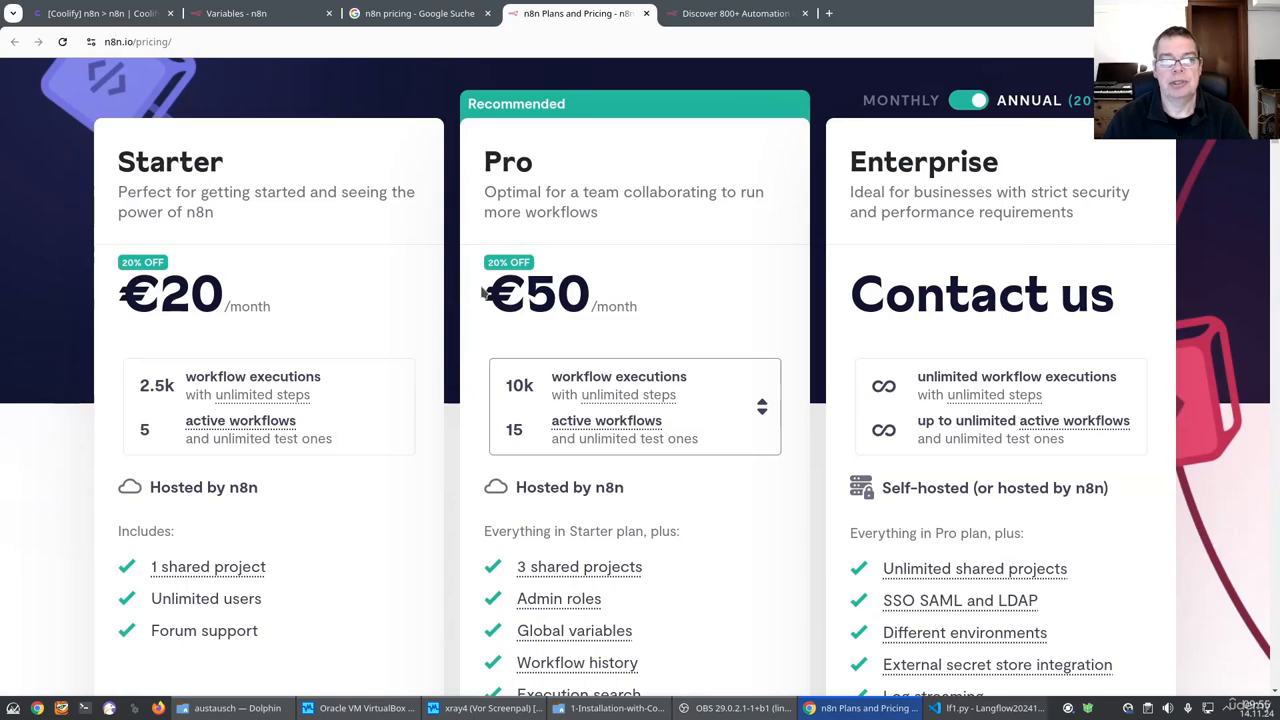
{"action": "scroll", "coordinate": [860, 185], "scroll_direction": "down", "scroll_amount": 1}
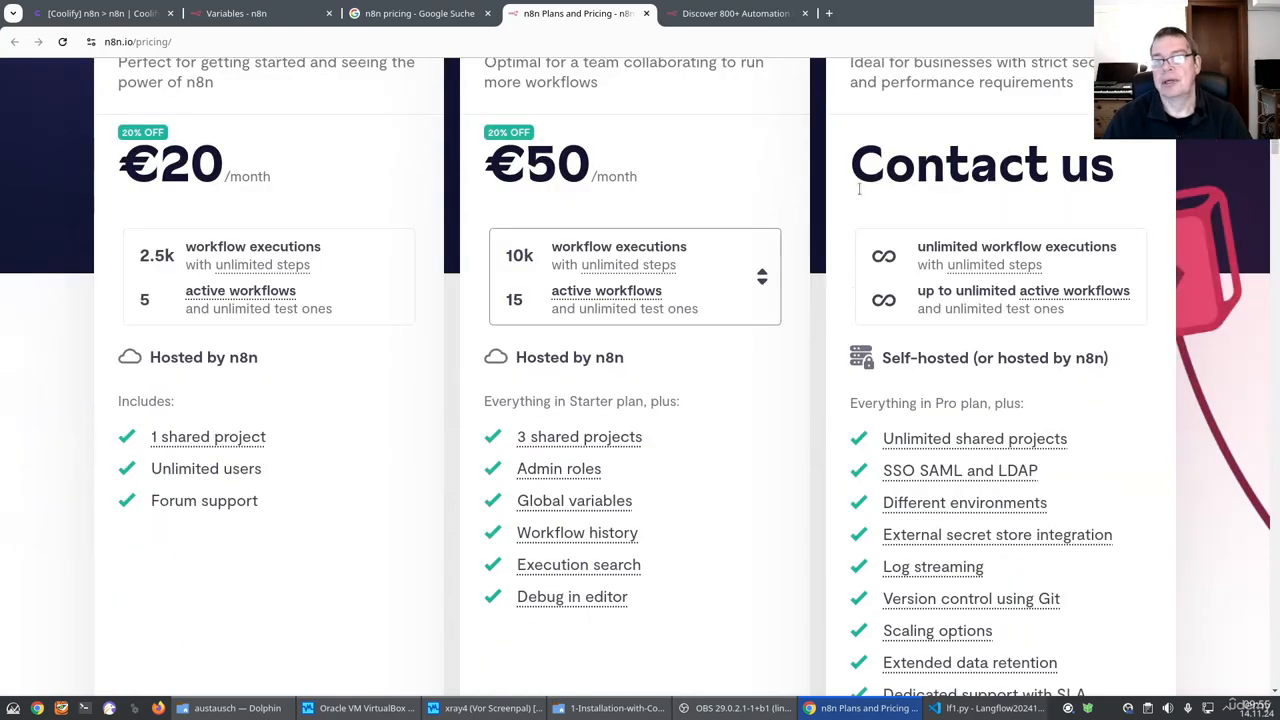
{"action": "scroll", "coordinate": [860, 185], "scroll_direction": "up", "scroll_amount": 1}
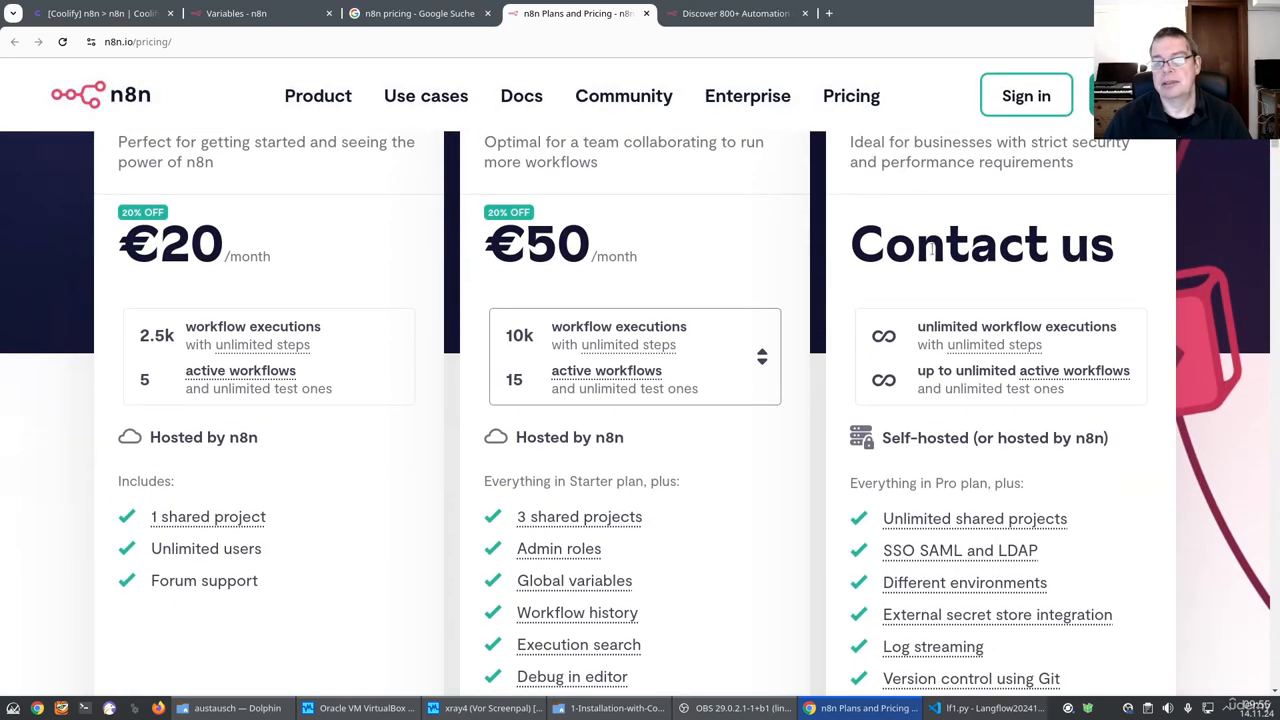
{"action": "scroll", "coordinate": [930, 250], "scroll_direction": "down", "scroll_amount": 3}
{"action": "scroll", "coordinate": [252, 355], "scroll_direction": "up", "scroll_amount": 5}
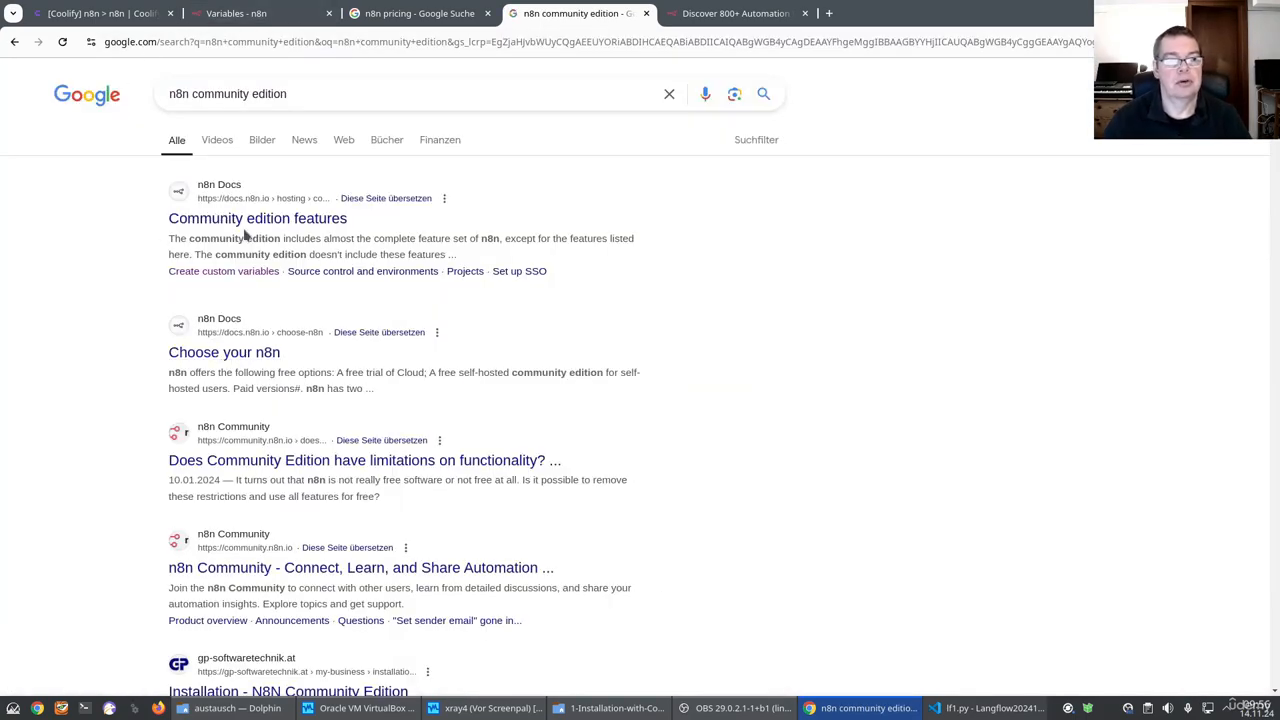
- Open the Community edition features documentation and read the excluded features and the Registered Community Edition section
{"action": "left_click", "coordinate": [246, 228]}
{"action": "scroll", "coordinate": [640, 318], "scroll_direction": "down", "scroll_amount": 5}
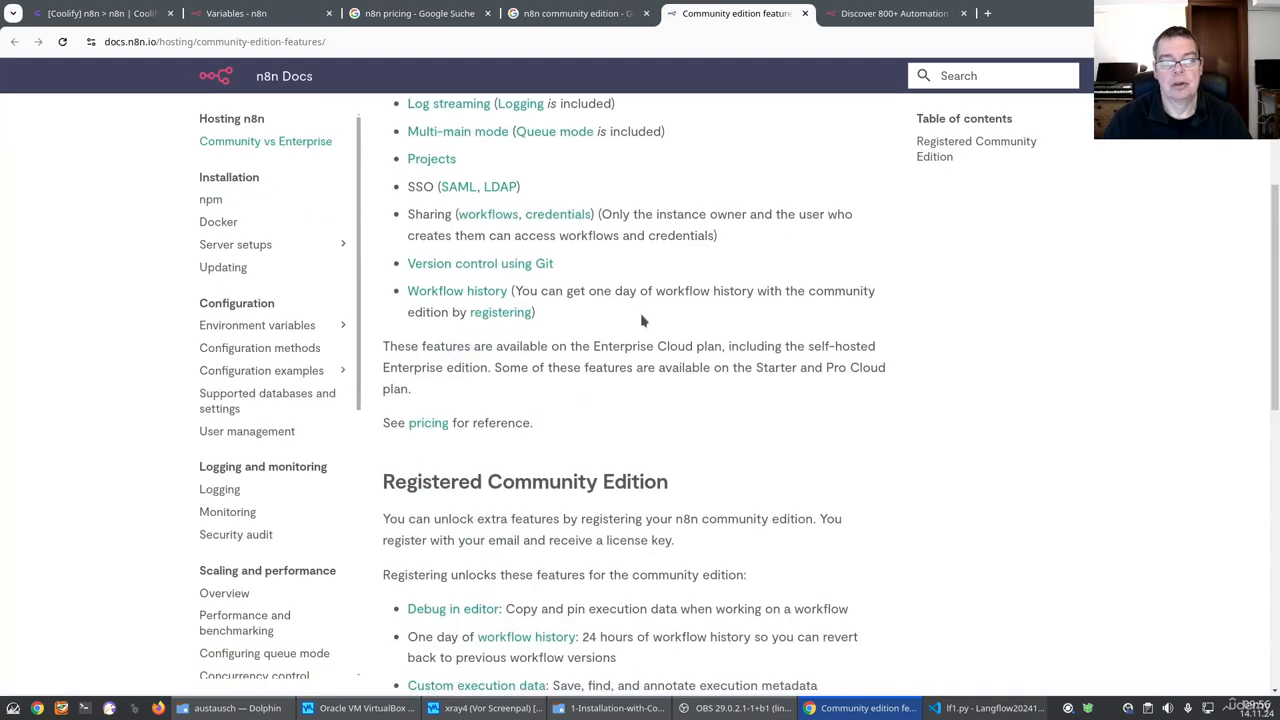
{"action": "scroll", "coordinate": [632, 318], "scroll_direction": "up", "scroll_amount": 2}
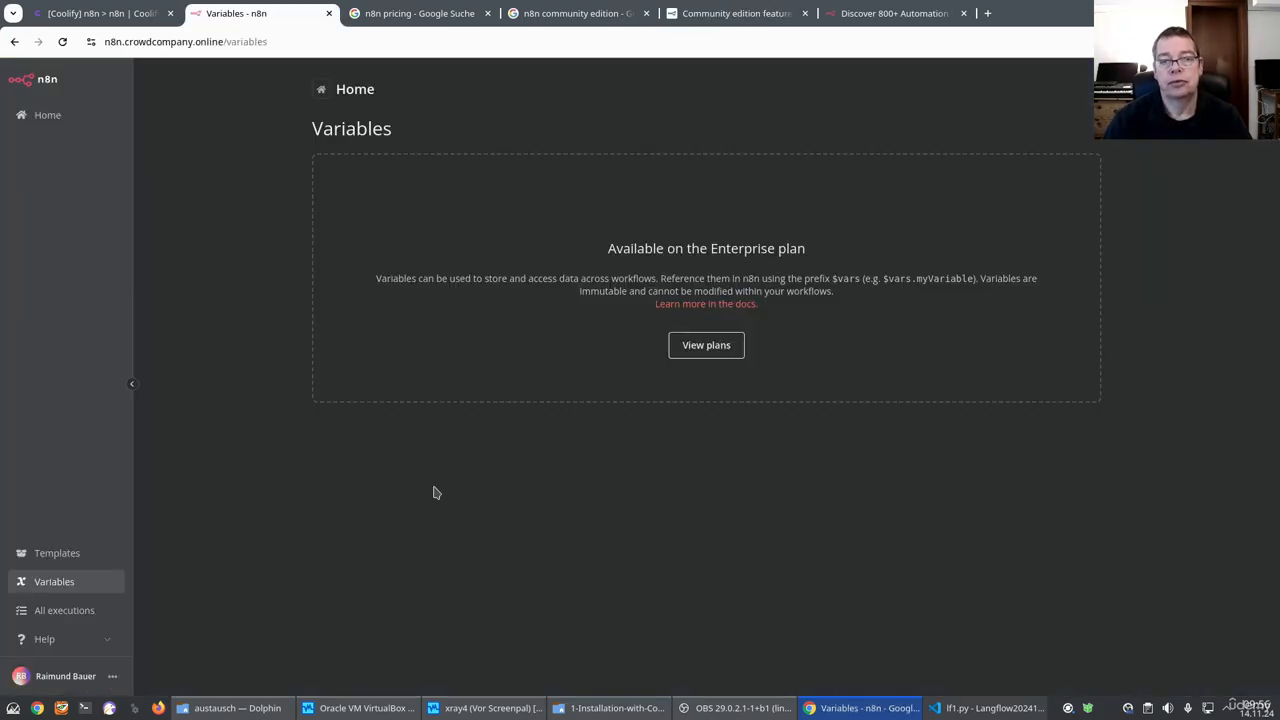
- View all workflow executions, and open and close the Quickstart video from the n8n help resources
{"action": "left_click", "coordinate": [57, 612]}
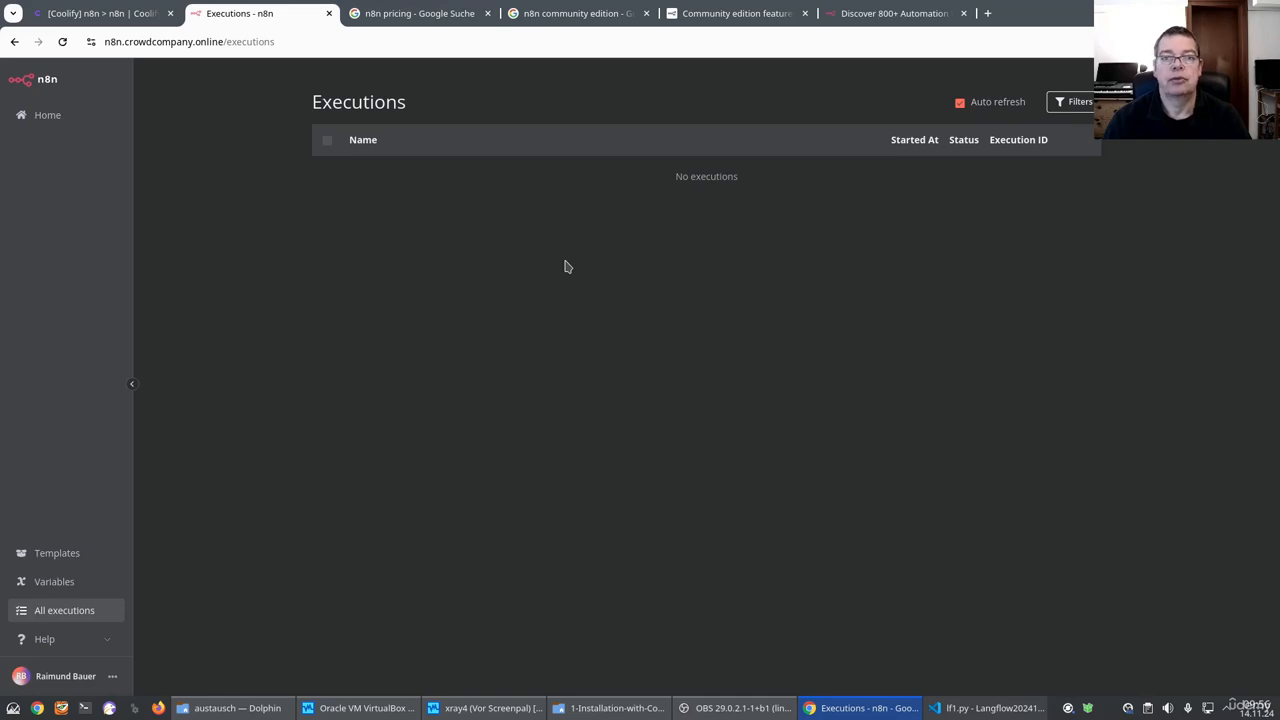
{"action": "left_click", "coordinate": [44, 639]}
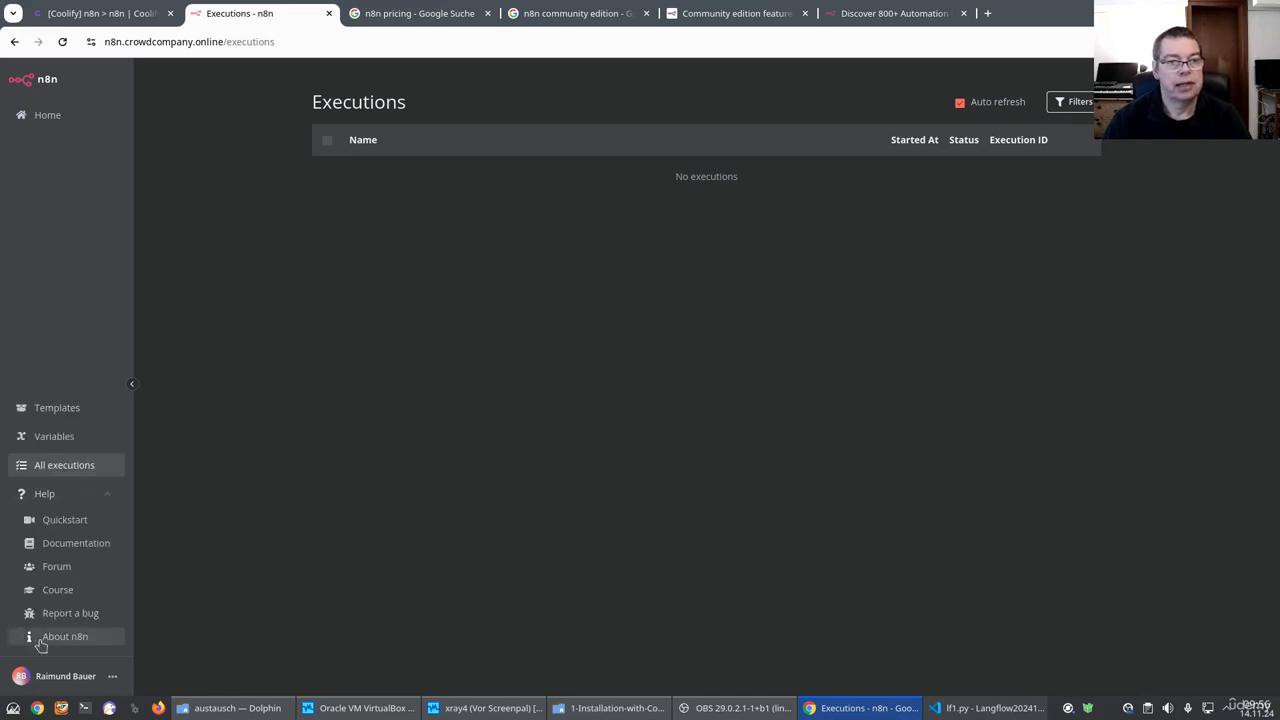
{"action": "left_click", "coordinate": [60, 519]}
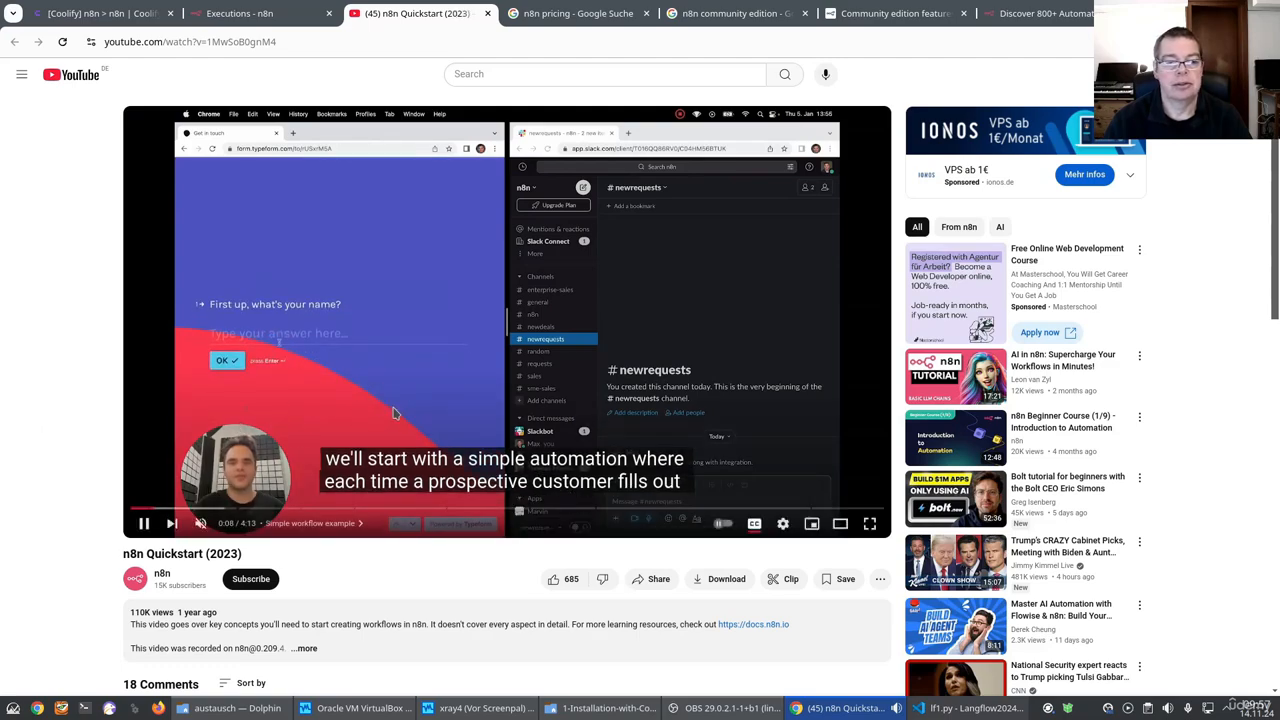
{"action": "key", "text": "ctrl+w"}
- Open the n8n documentation and the community forum from the help resources and look through both
{"action": "left_click", "coordinate": [56, 548]}
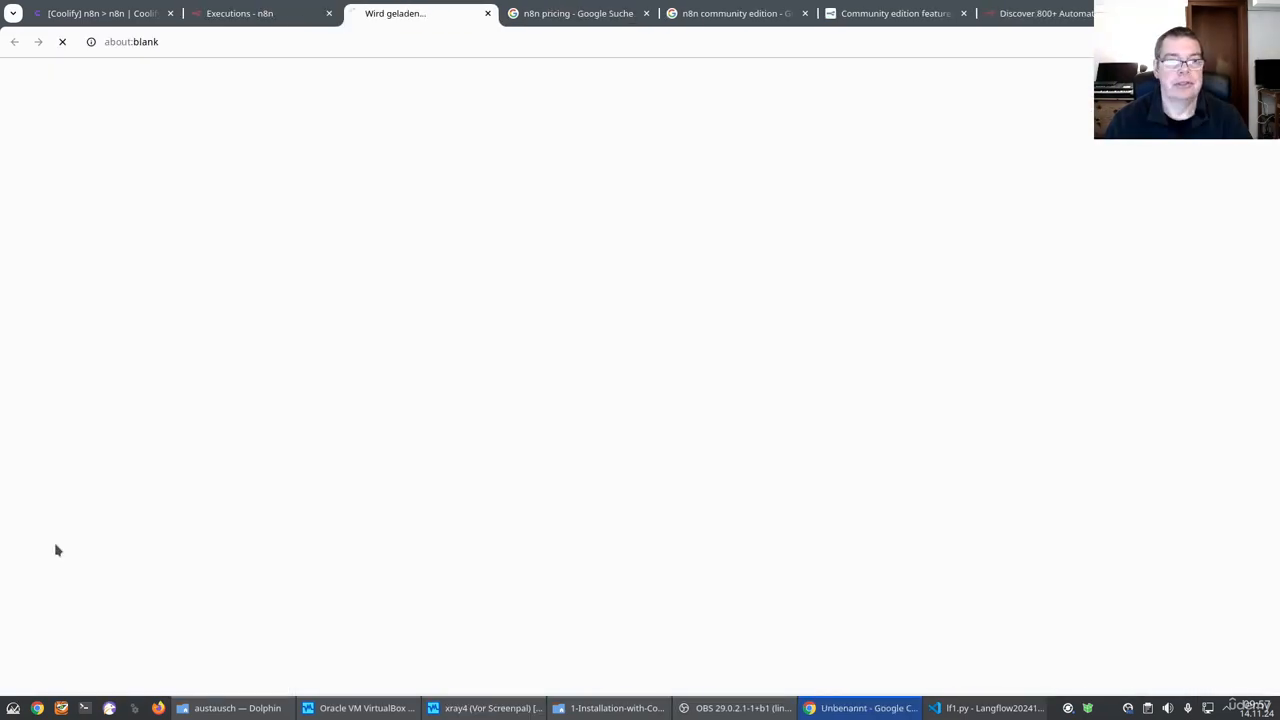
{"action": "scroll", "coordinate": [262, 397], "scroll_direction": "down", "scroll_amount": 5}
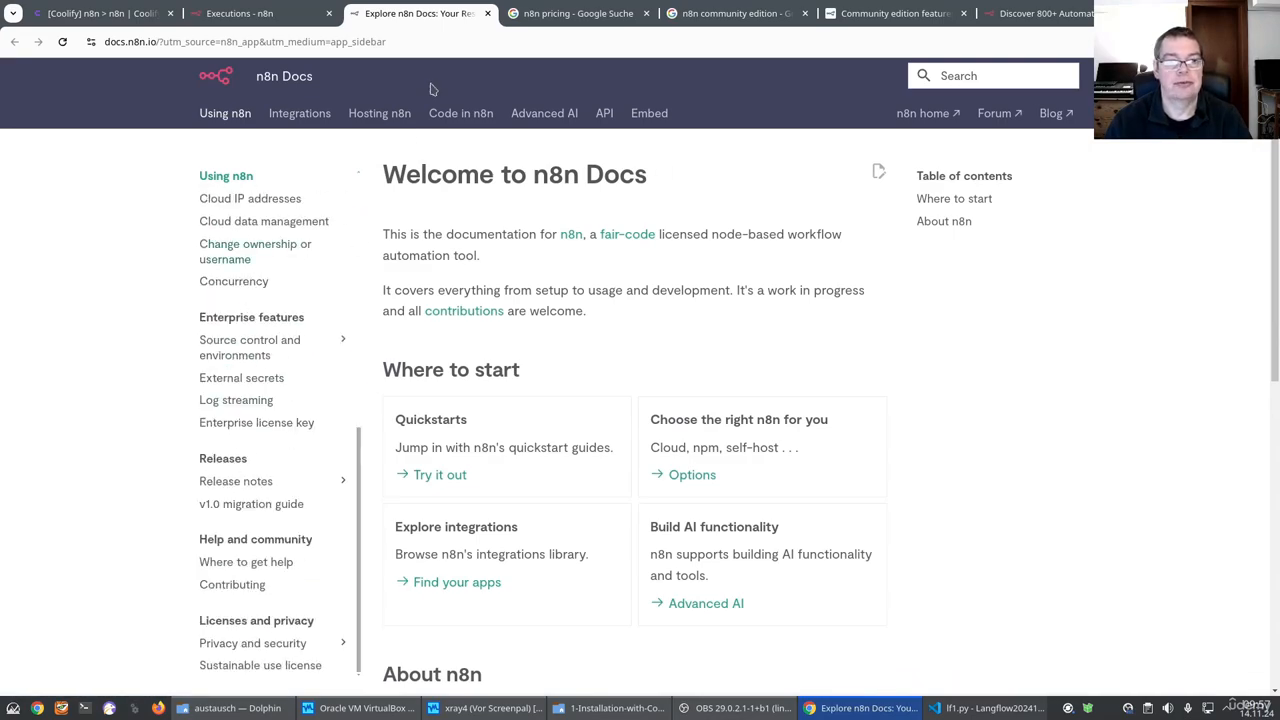
{"action": "left_click", "coordinate": [260, 13]}
{"action": "left_click", "coordinate": [57, 566]}
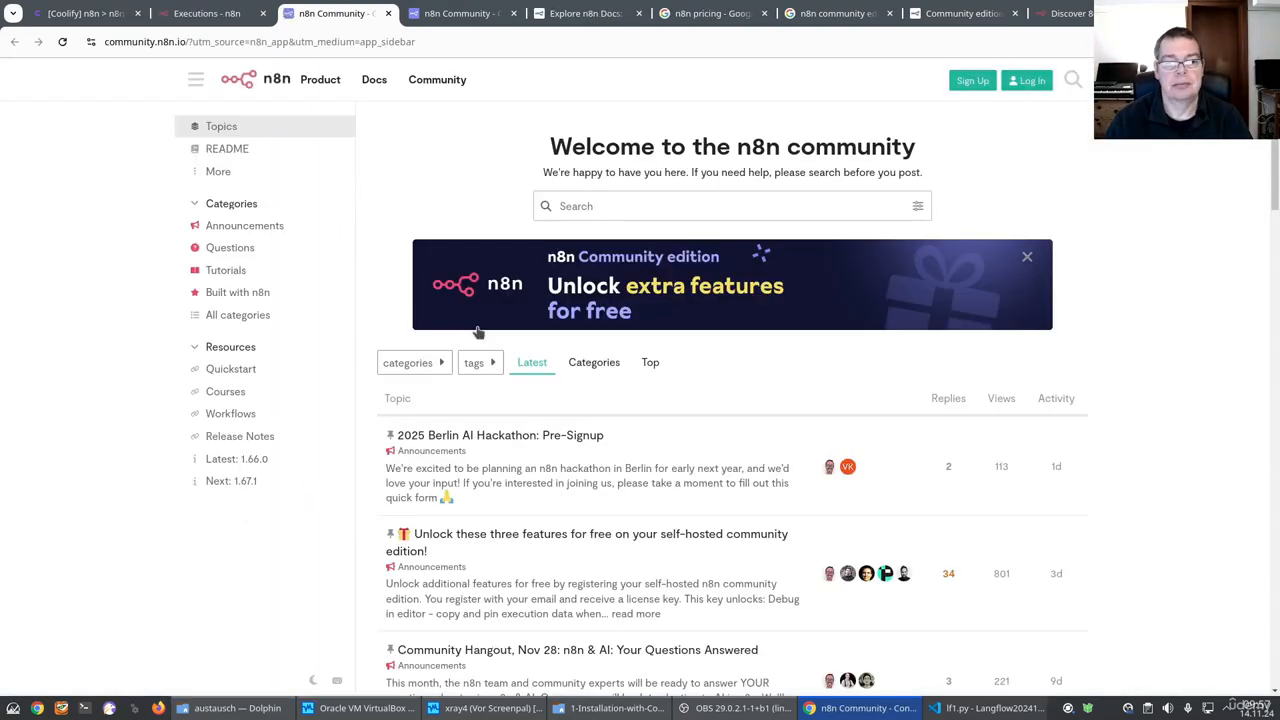
{"action": "scroll", "coordinate": [486, 357], "scroll_direction": "down", "scroll_amount": 5}
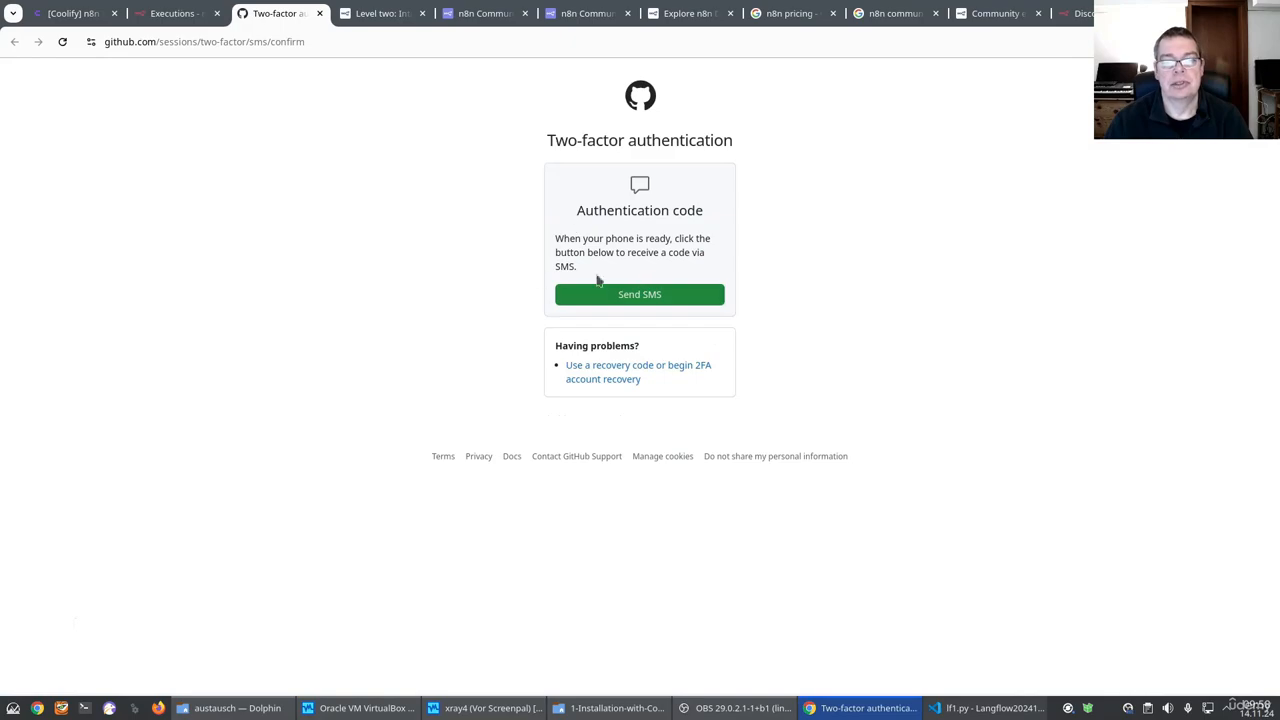
- Return to the n8n instance, open the About n8n information and highlight the source code repository URL
{"action": "left_click", "coordinate": [178, 12]}
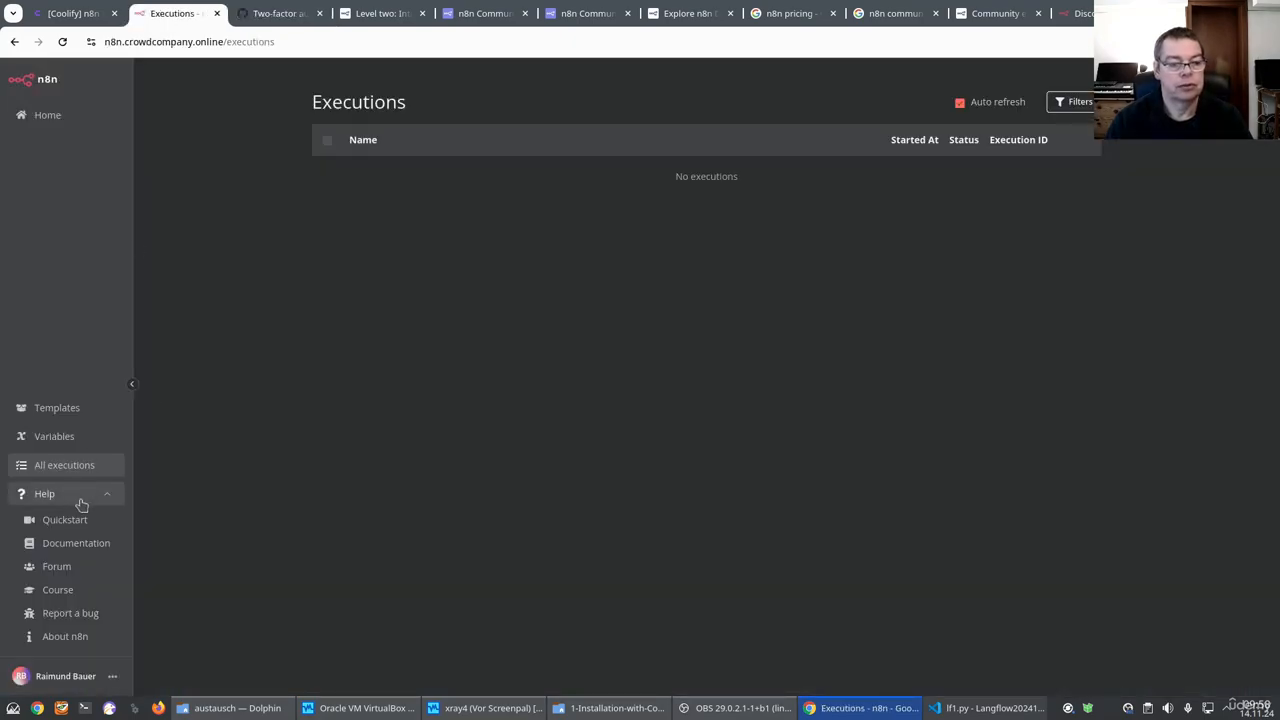
{"action": "left_click", "coordinate": [56, 638]}
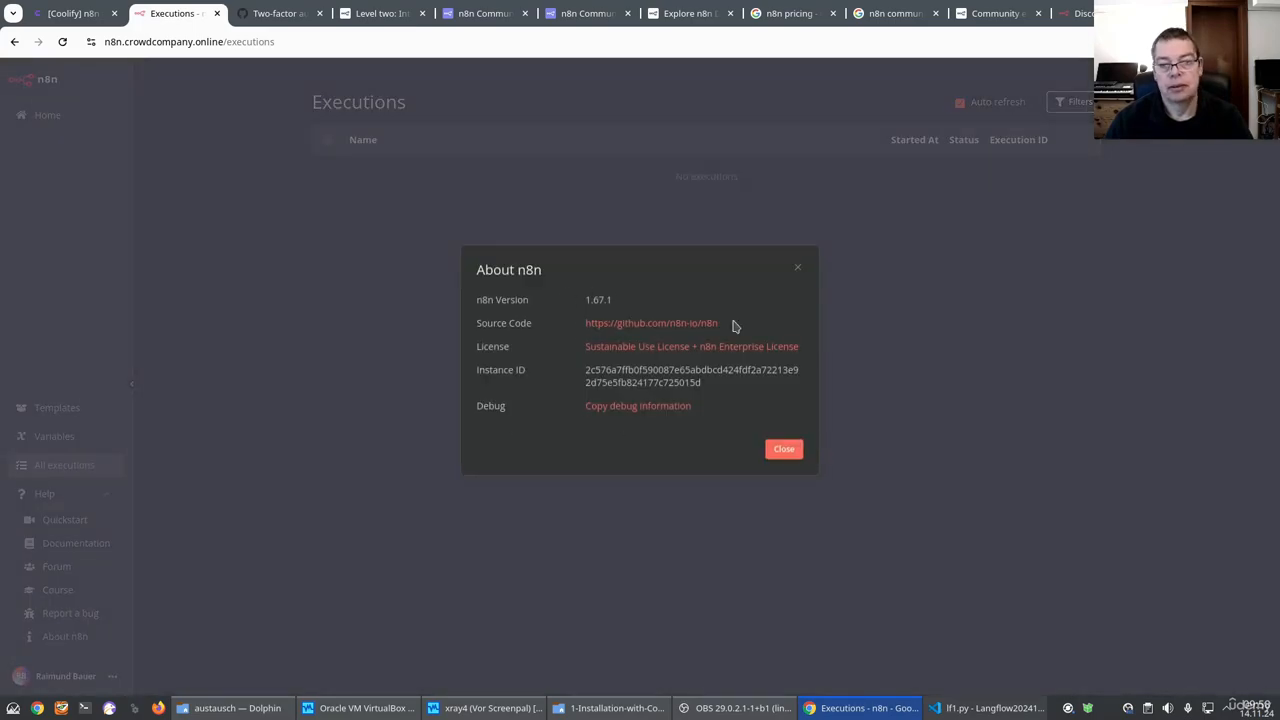
{"action": "left_click_drag", "start_coordinate": [733, 326], "coordinate": [583, 326]}
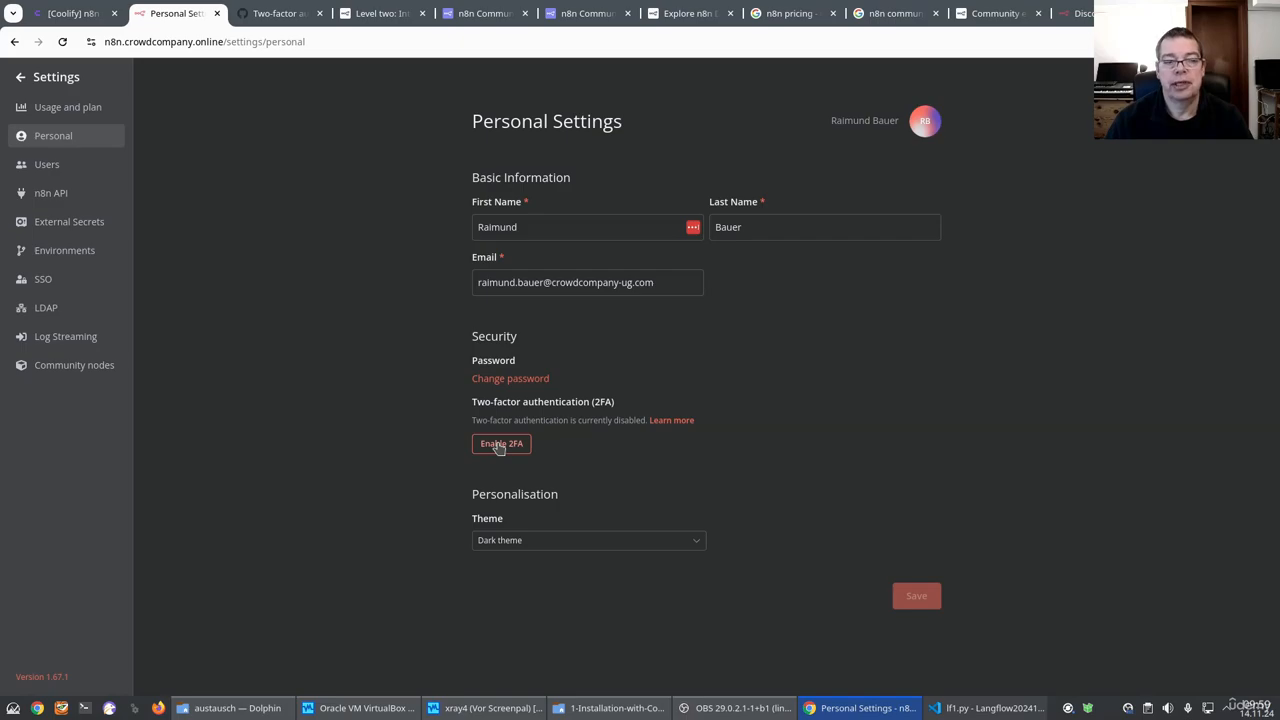
- Check the Users settings and create an API key in the n8n API settings
{"action": "left_click", "coordinate": [46, 165]}
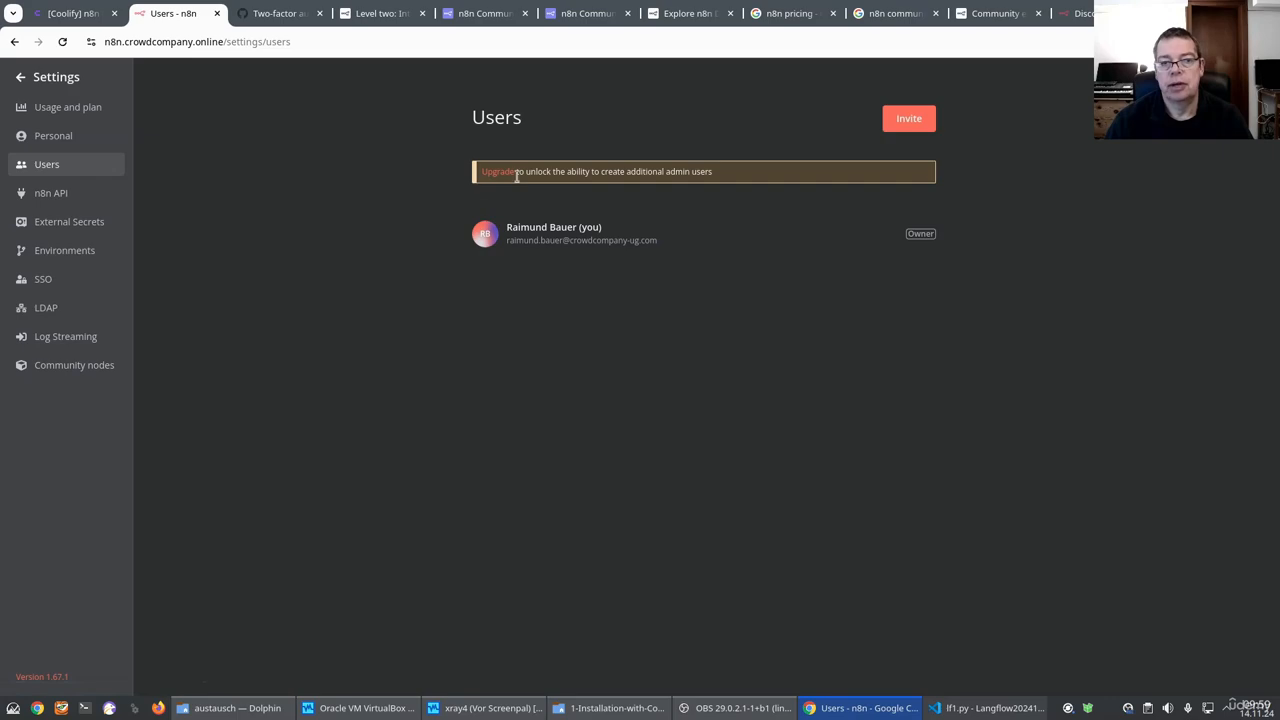
{"action": "left_click", "coordinate": [50, 195]}
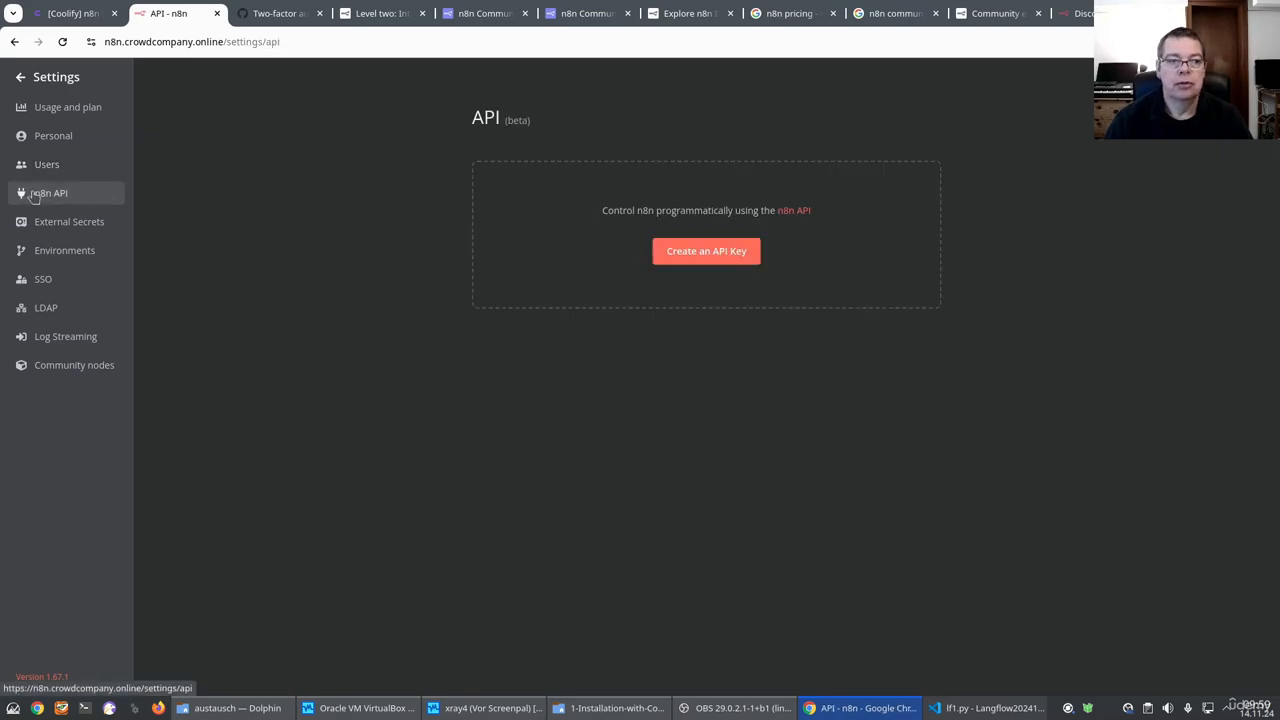
{"action": "left_click", "coordinate": [707, 252]}
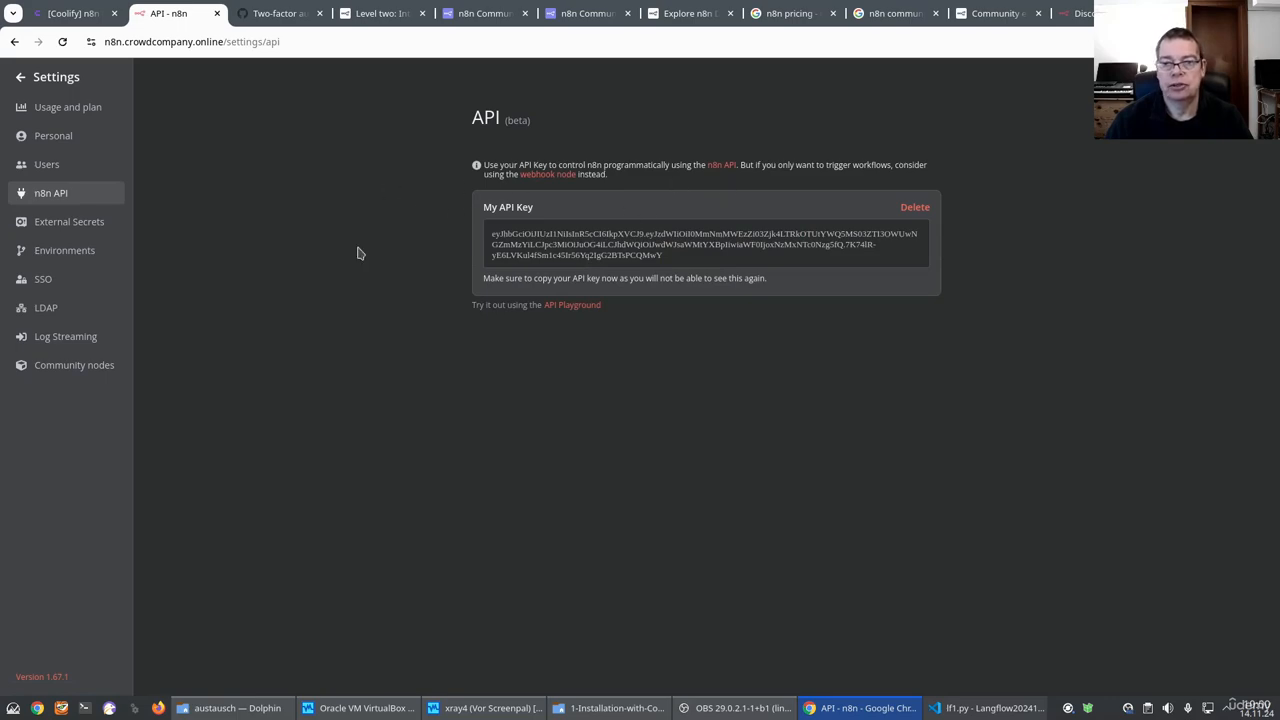
- Review the External Secrets, Environments, SSO, LDAP, Log Streaming and Community nodes settings, and return to the executions overview
{"action": "left_click", "coordinate": [60, 222]}
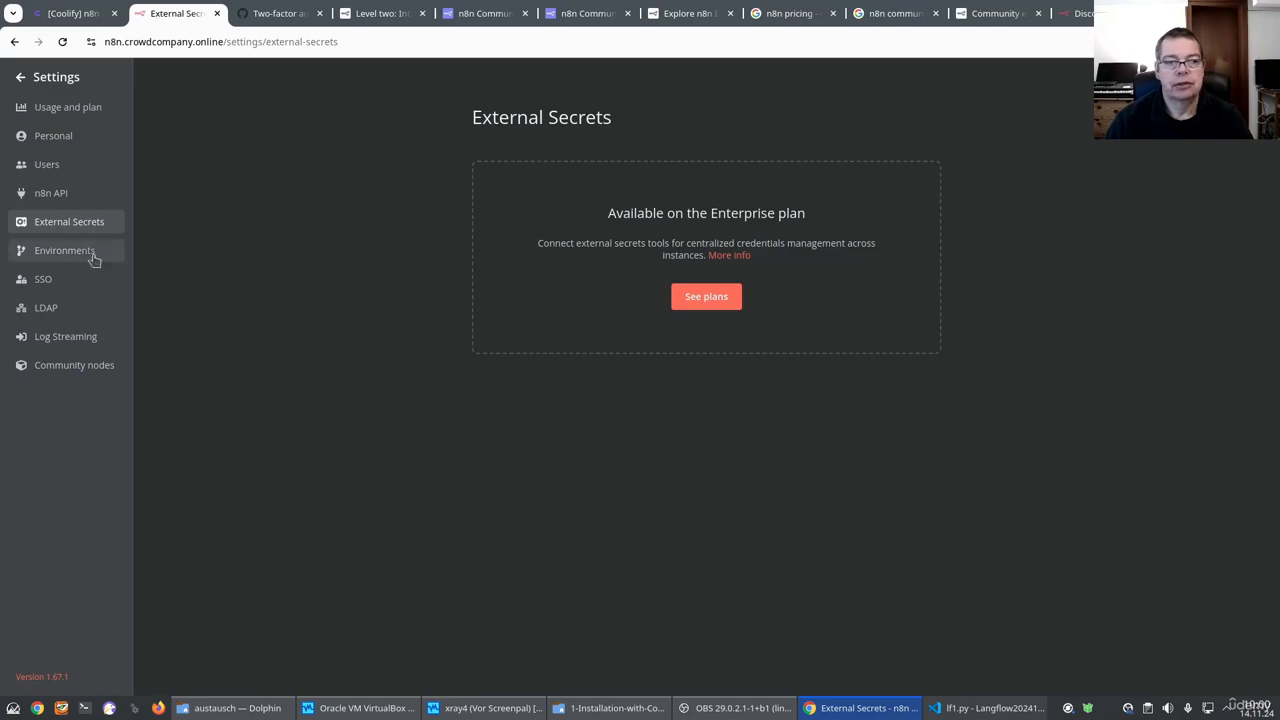
{"action": "left_click", "coordinate": [84, 255]}
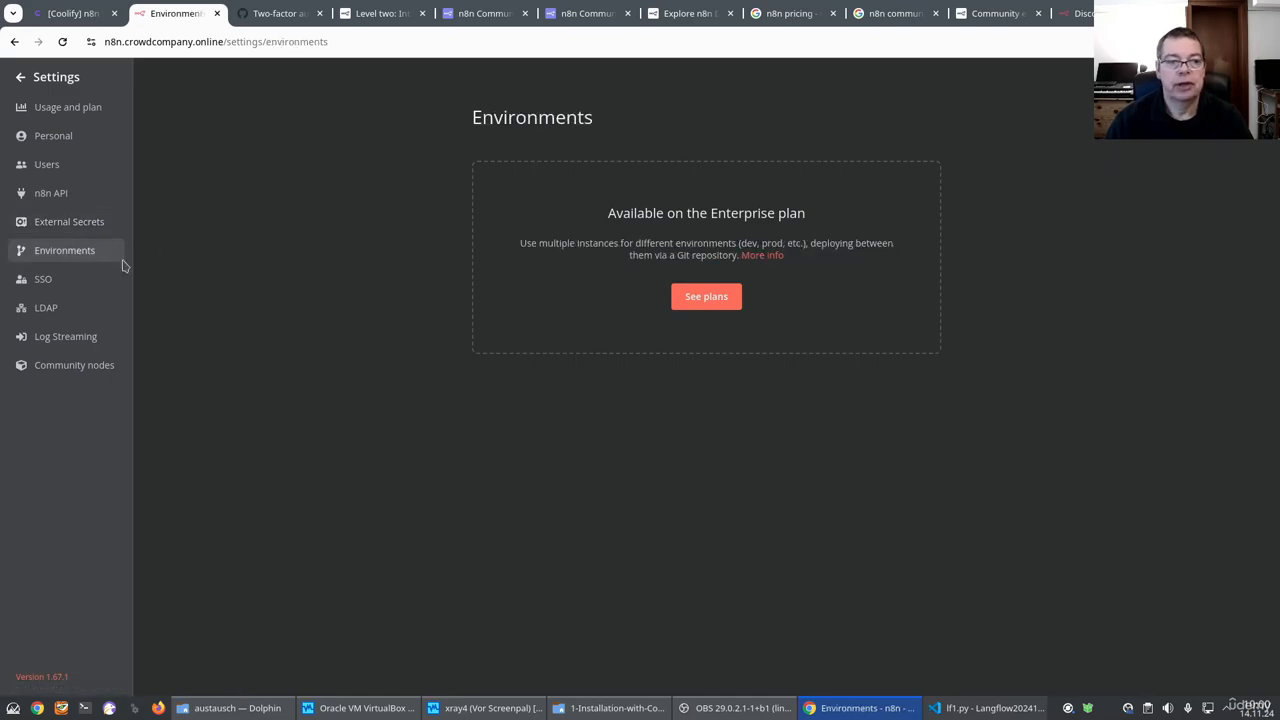
{"action": "left_click", "coordinate": [55, 280]}
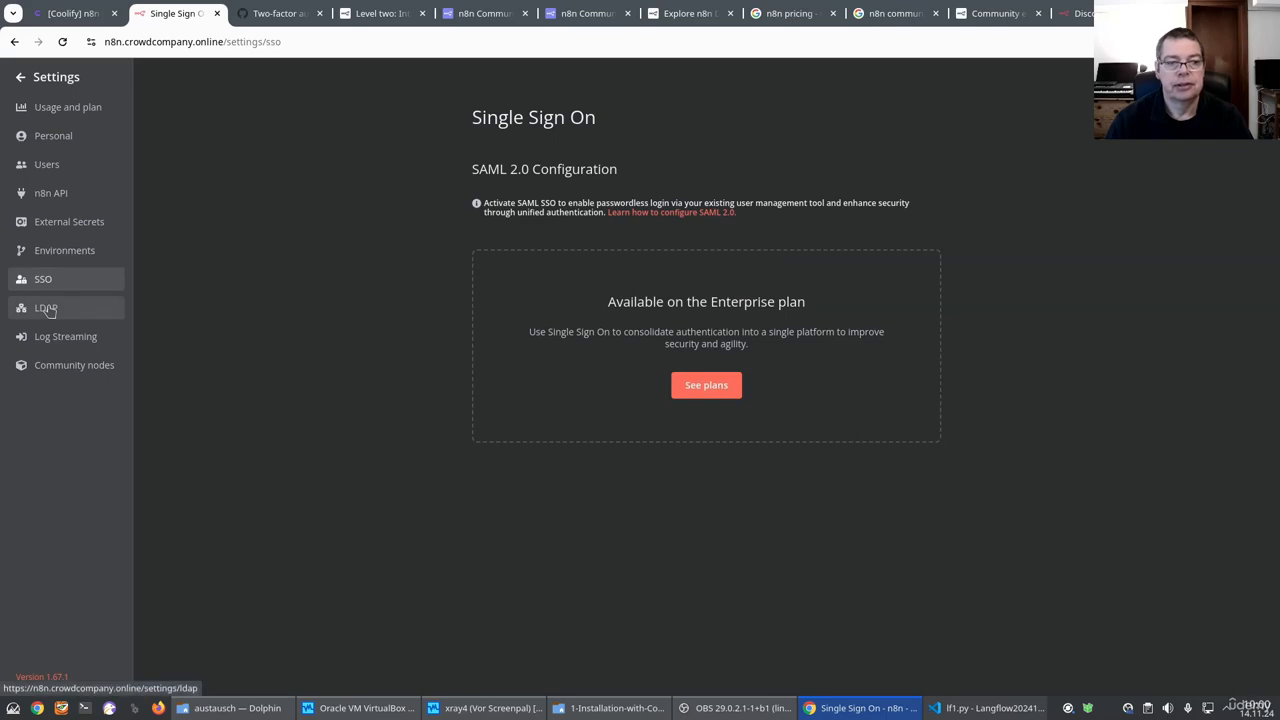
{"action": "left_click", "coordinate": [92, 307]}
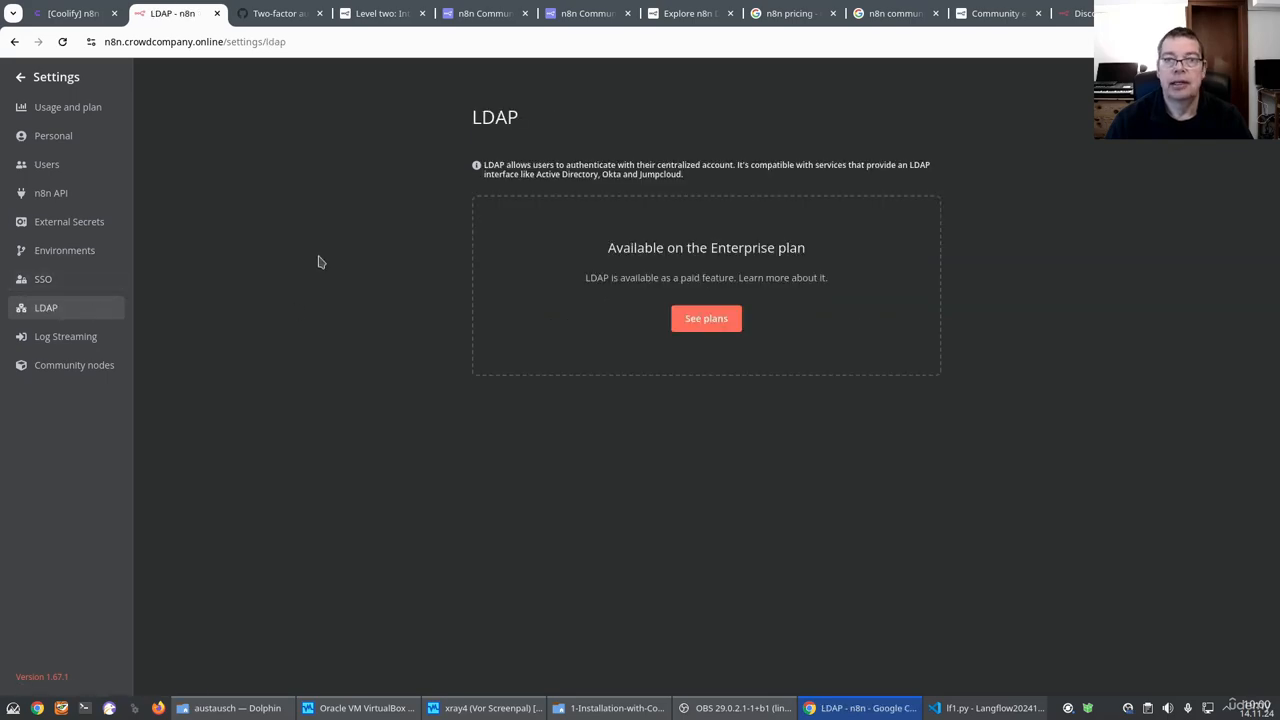
{"action": "left_click", "coordinate": [96, 340]}
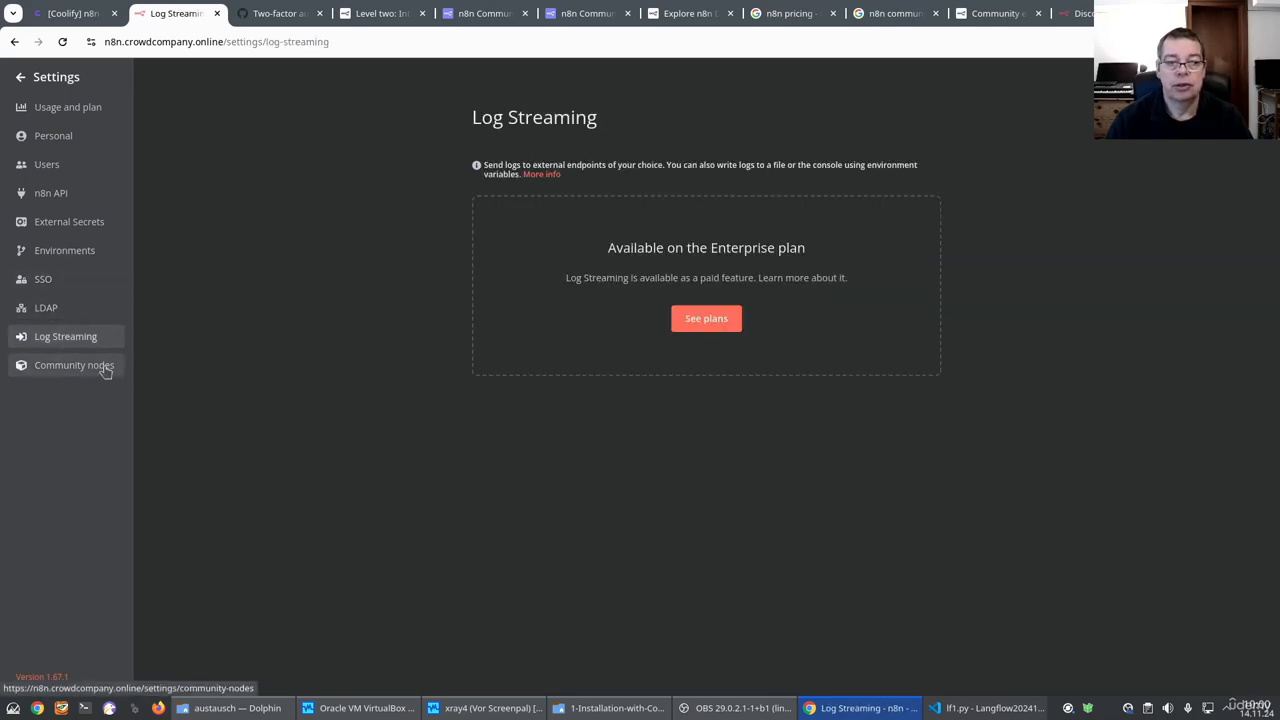
{"action": "left_click", "coordinate": [104, 369]}
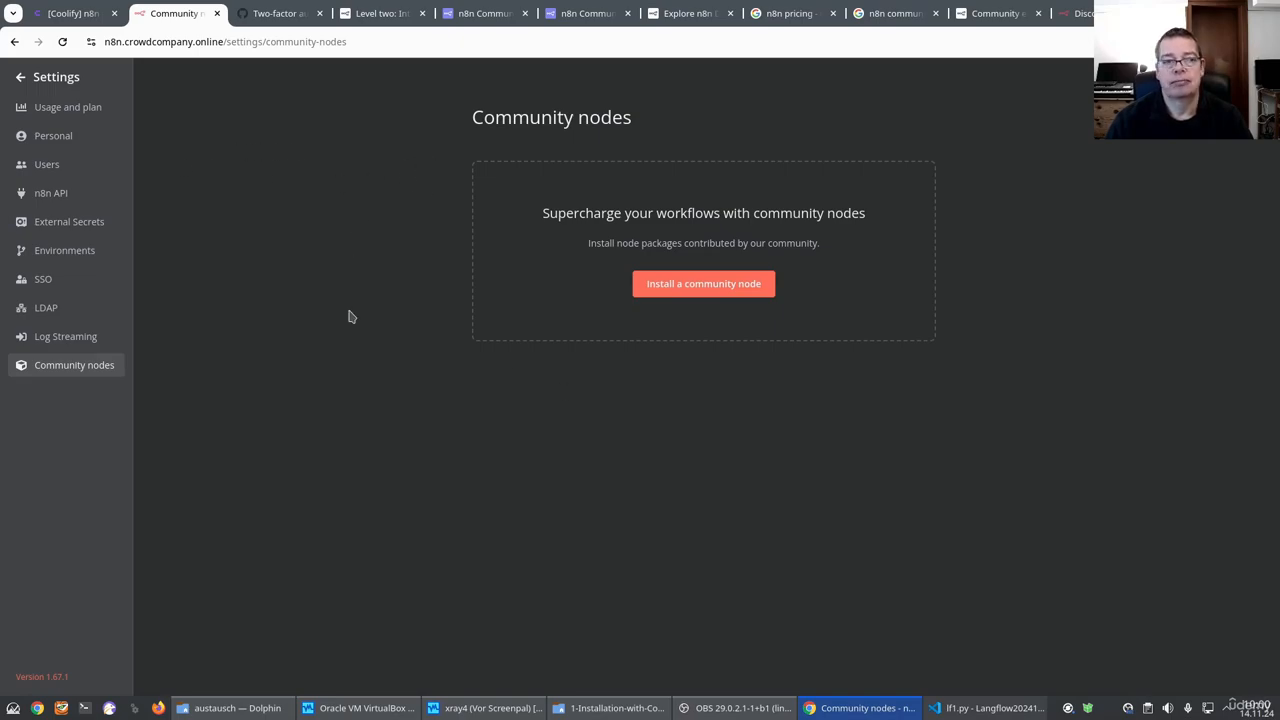
{"action": "key", "text": "alt+Left"}
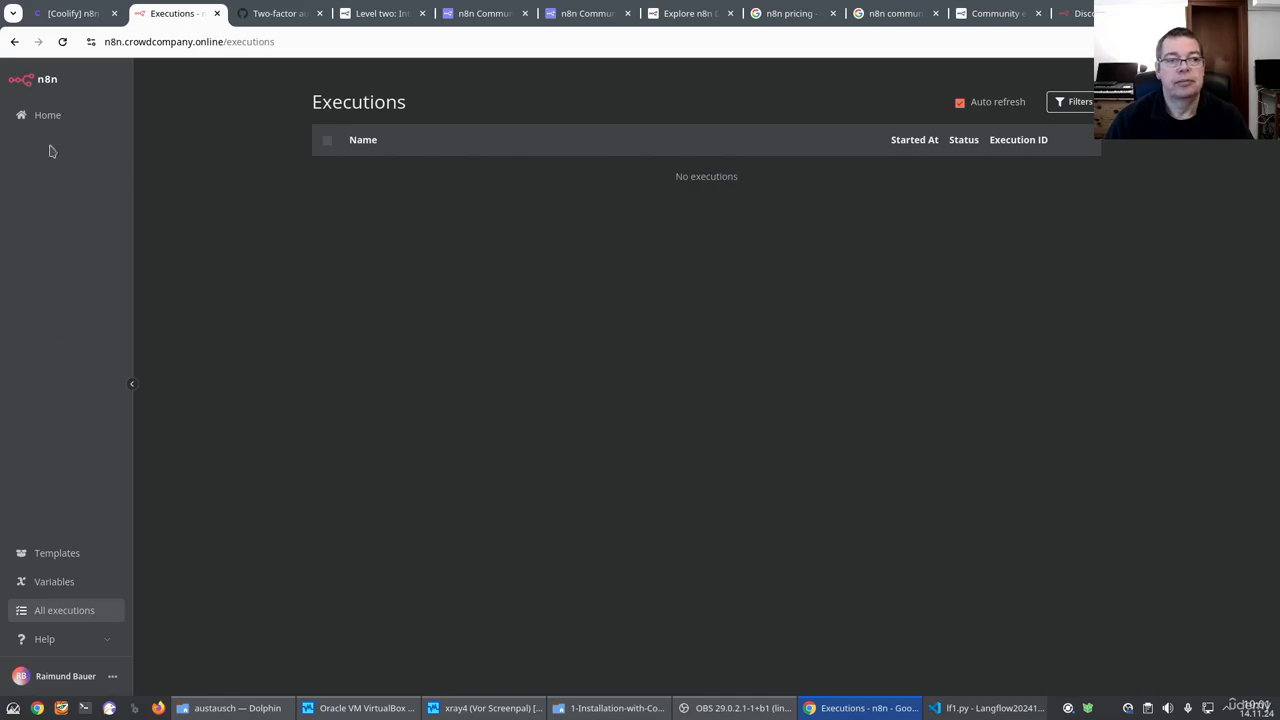